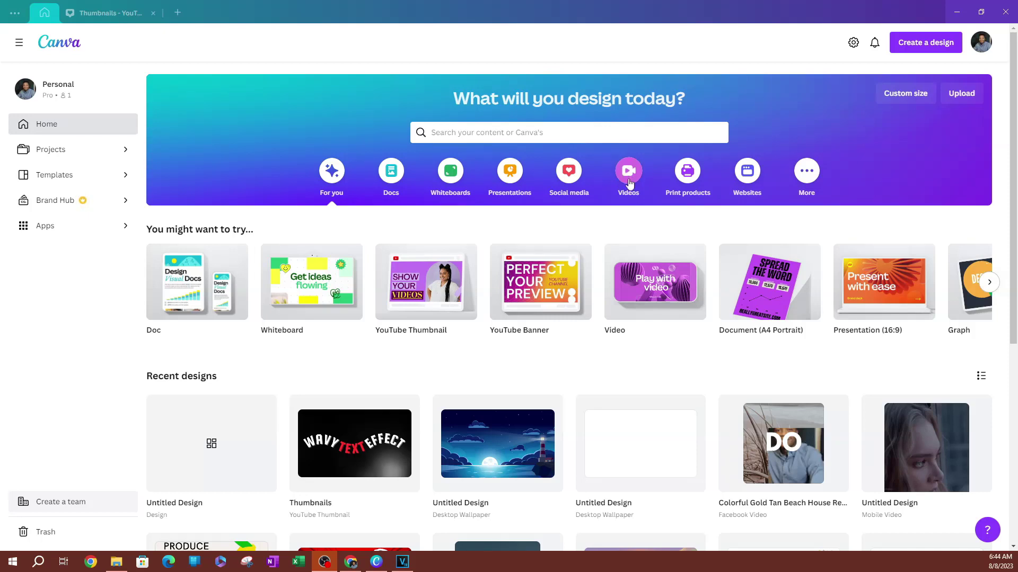
- Create a new blank 1920 × 1080 video design from the Videos category
left_click(629, 172)
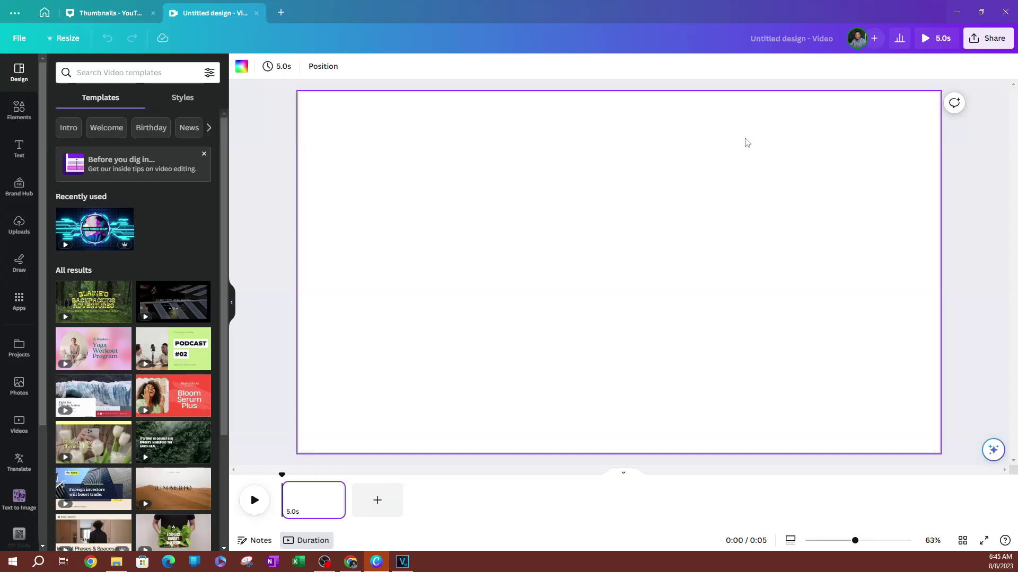
- Add the uploaded 12.6-second beach running clip from the Uploads videos to the page
left_click(10, 231)
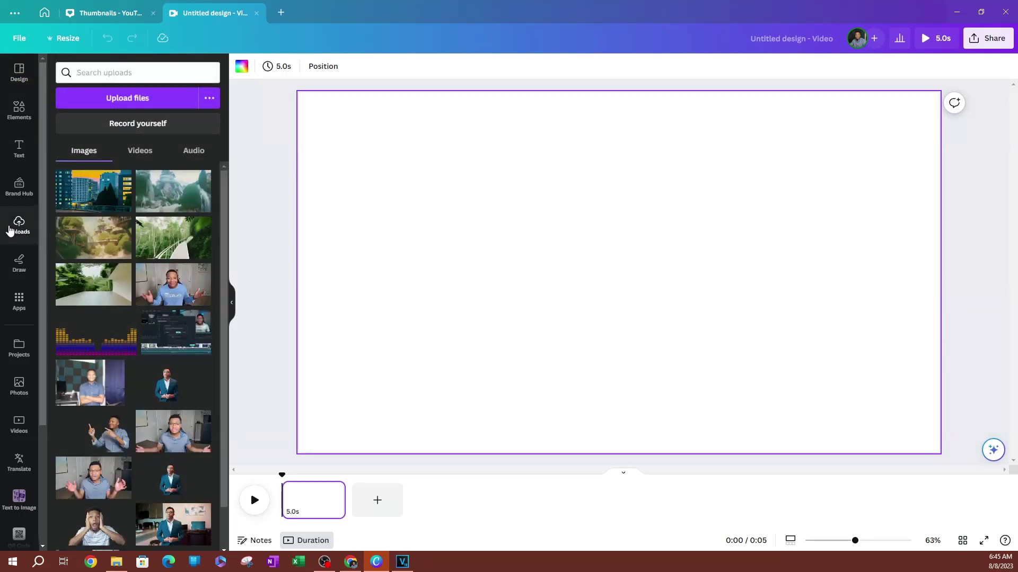
left_click(139, 153)
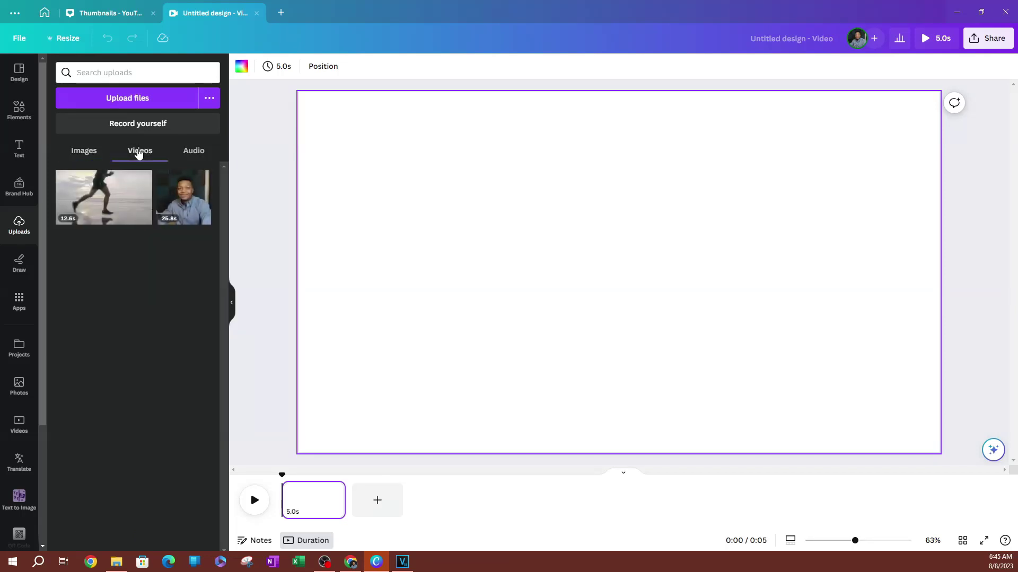
left_click(101, 198)
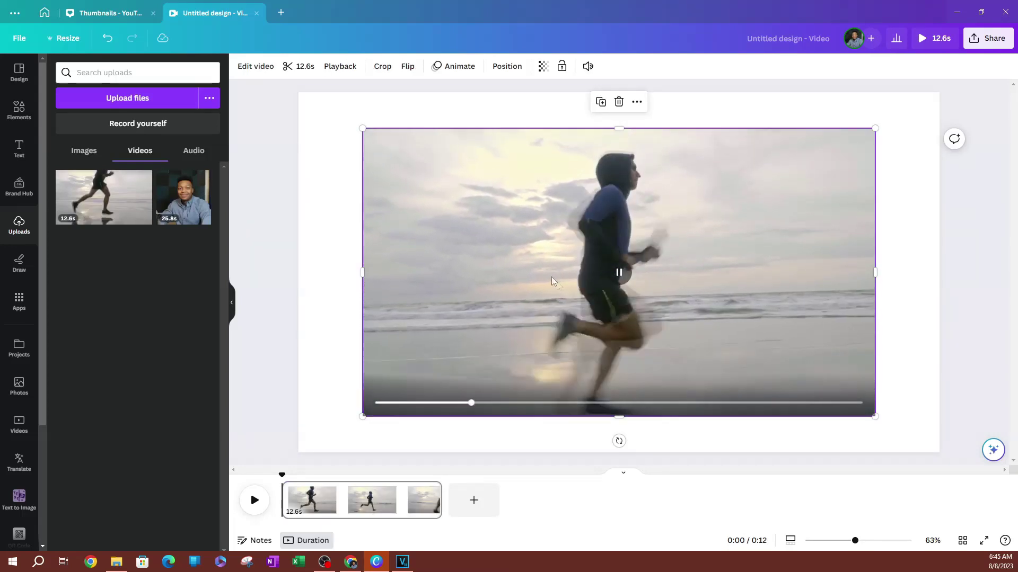
- Align the running clip to the page's bottom-left corner and enlarge it to cover the whole page
left_click_drag(548, 253, 485, 264)
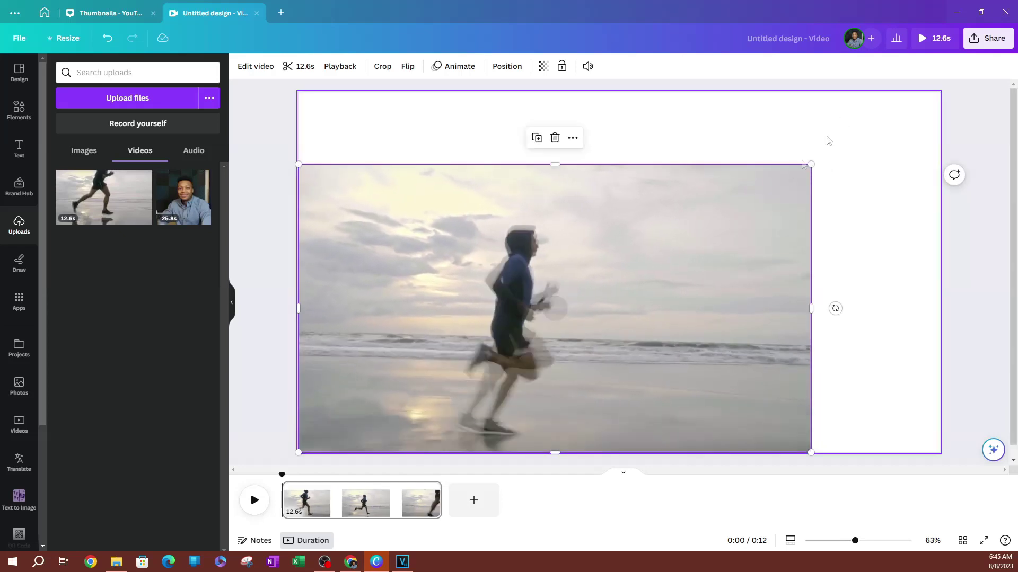
left_click_drag(811, 165, 949, 115)
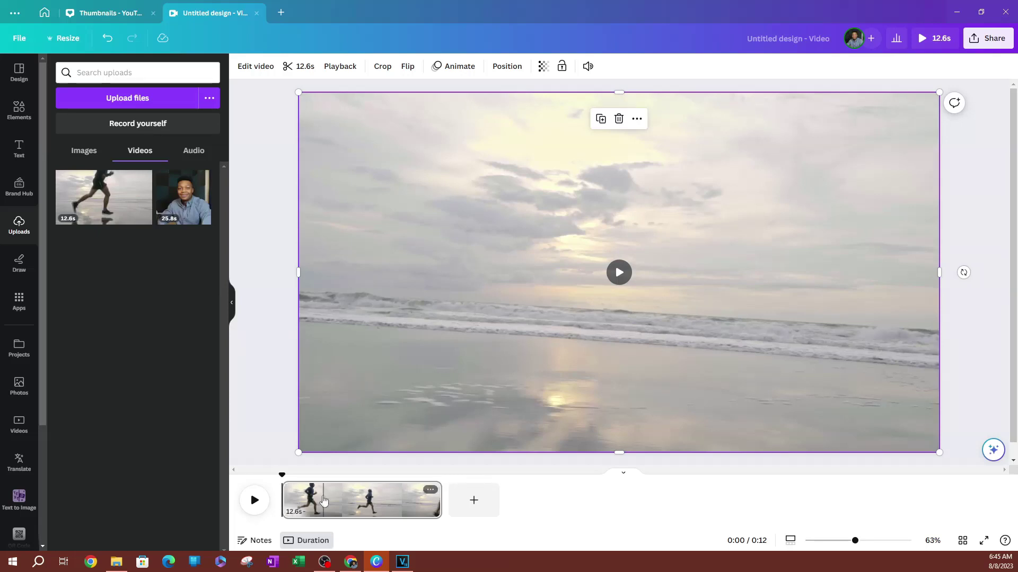
left_click(319, 498)
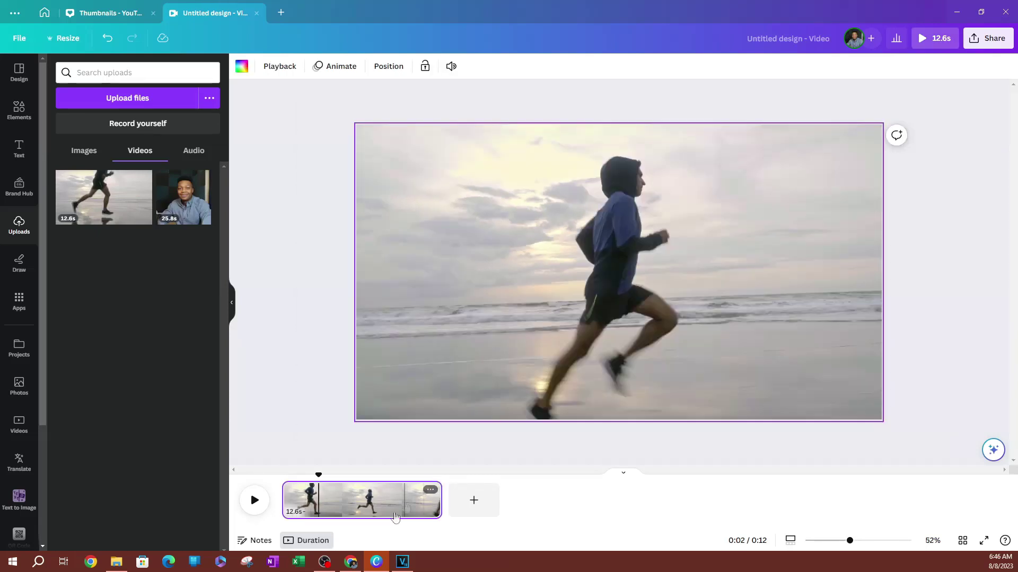
- Preview the beach running clip, then set the playhead at about 0.7 seconds
left_click(306, 506)
left_click(286, 503)
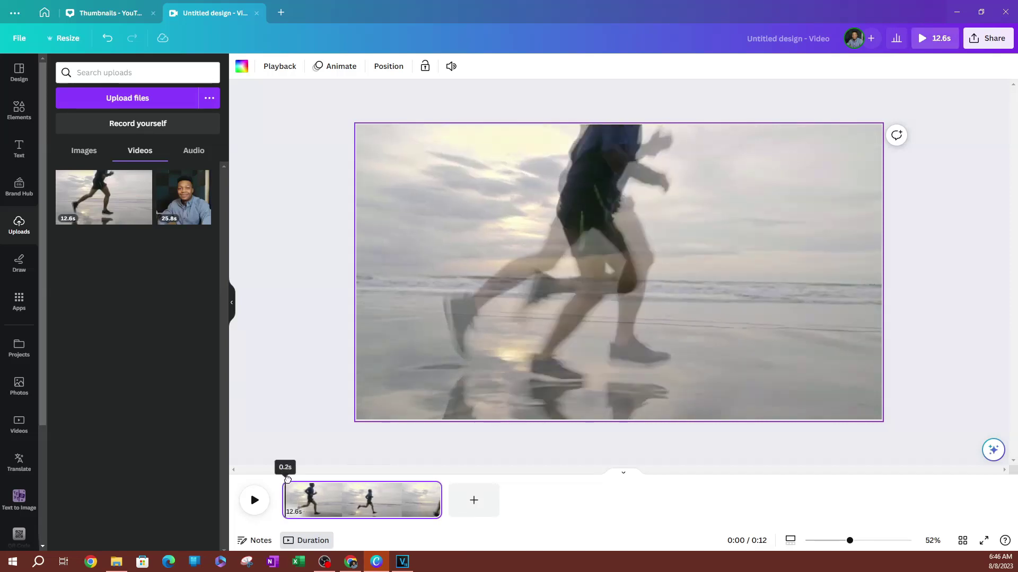
left_click_drag(283, 482, 294, 510)
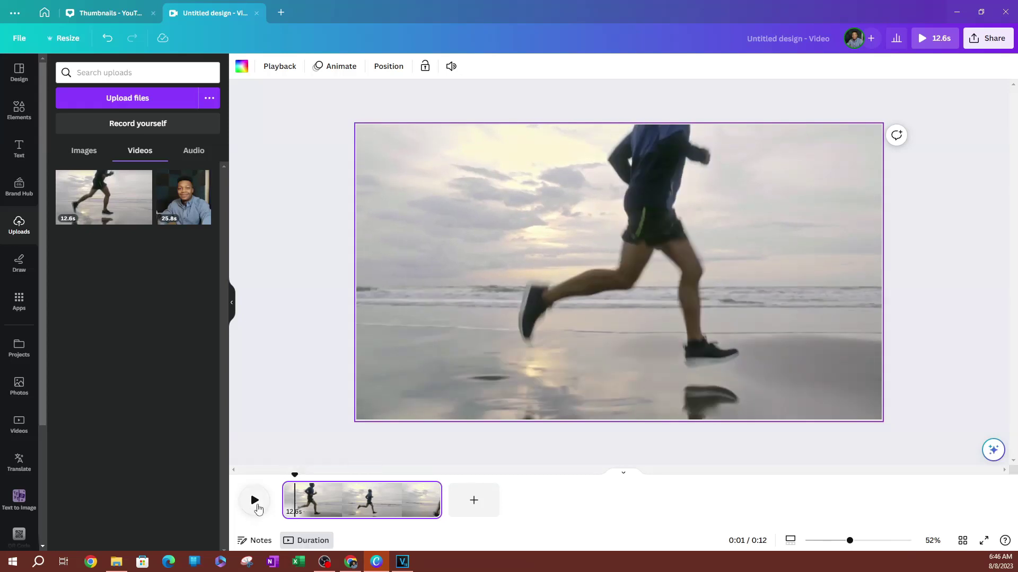
left_click(255, 502)
left_click(255, 501)
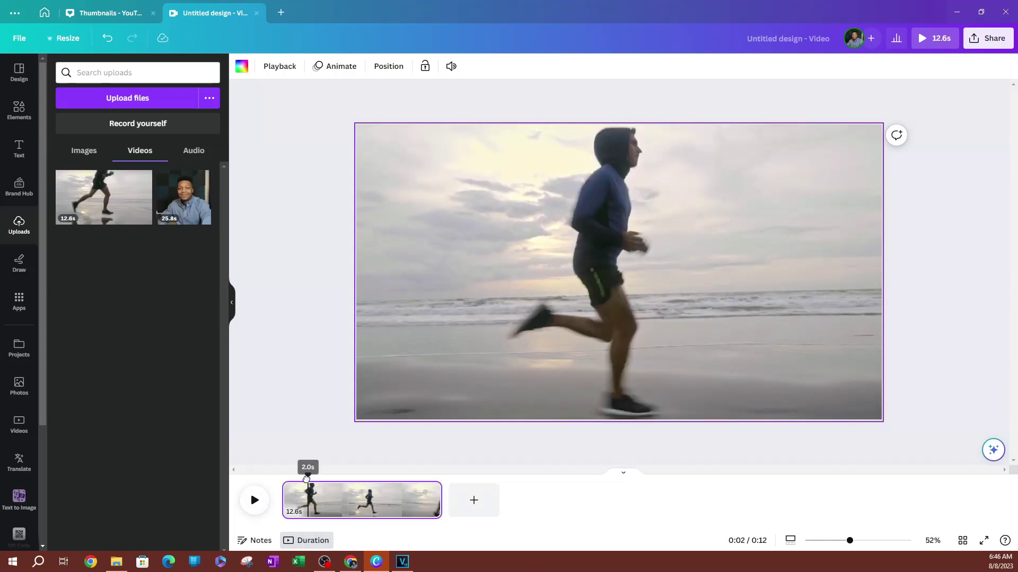
mouse_move(306, 479)
left_mouse_down()
mouse_move(283, 480)
mouse_move(292, 487)
left_mouse_up()
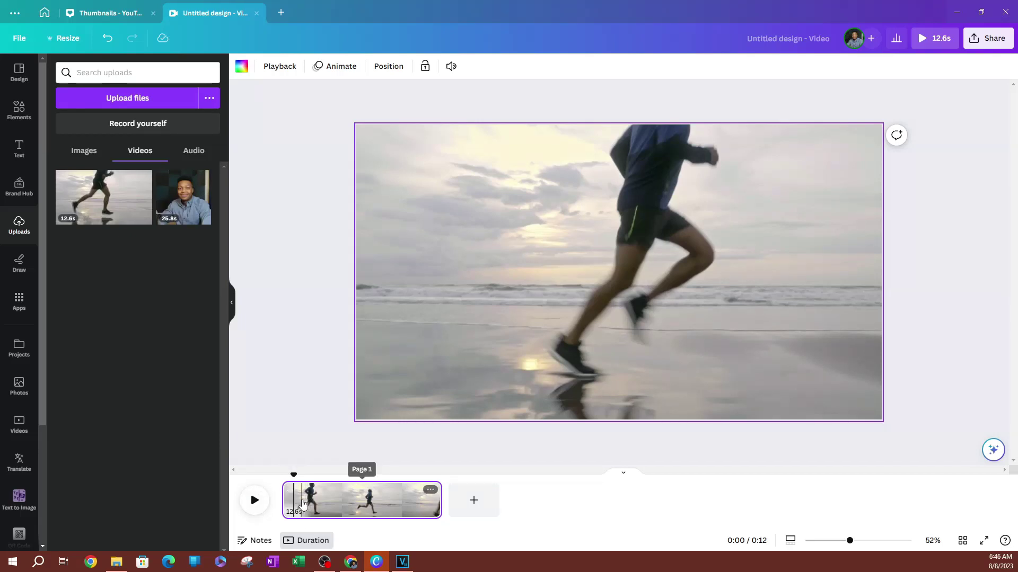
right_click(303, 504)
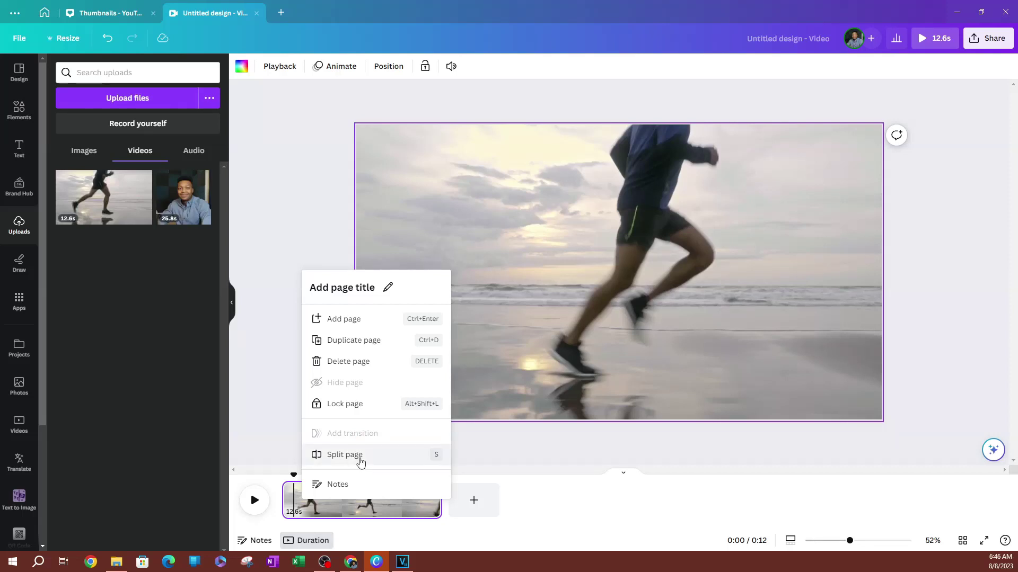
- Split the clip at the playhead and delete the 0.9-second opening page
left_click(423, 455)
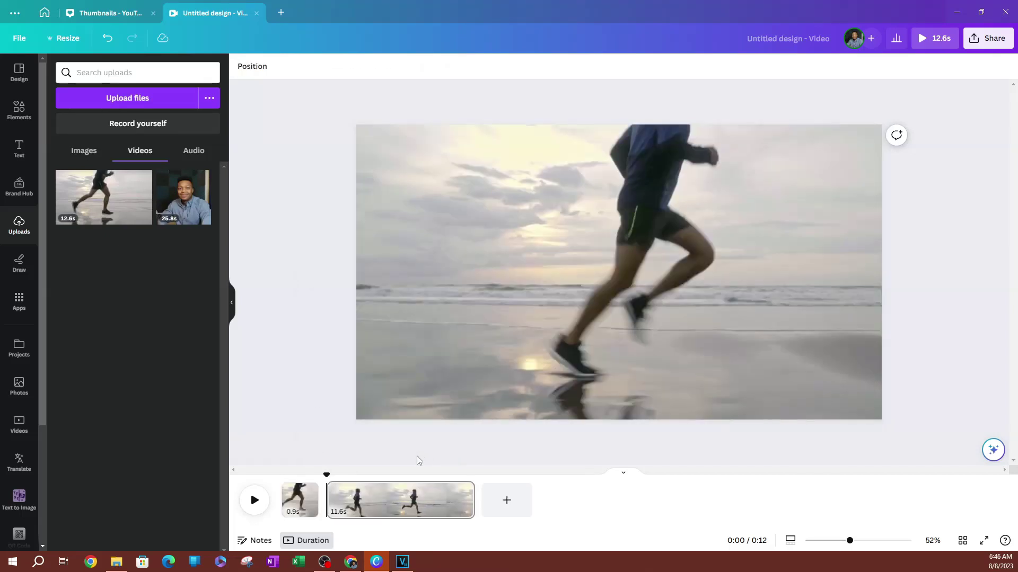
left_click(295, 504)
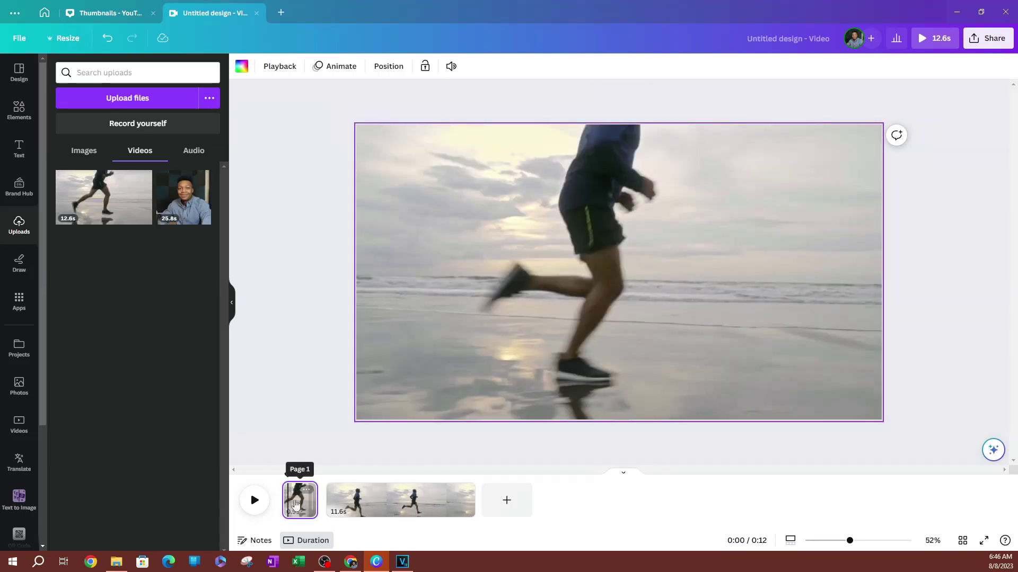
right_click(298, 505)
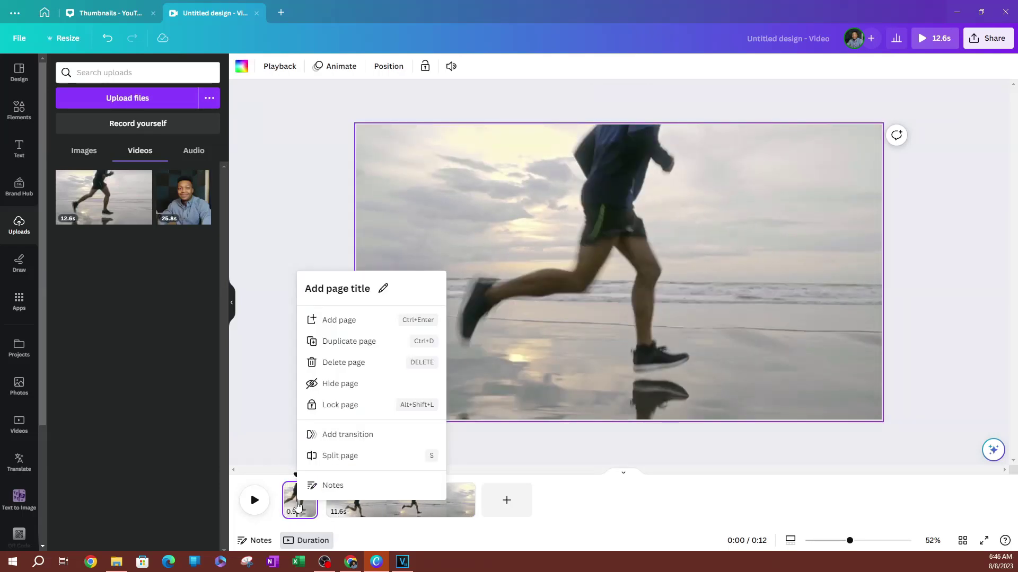
left_click(350, 363)
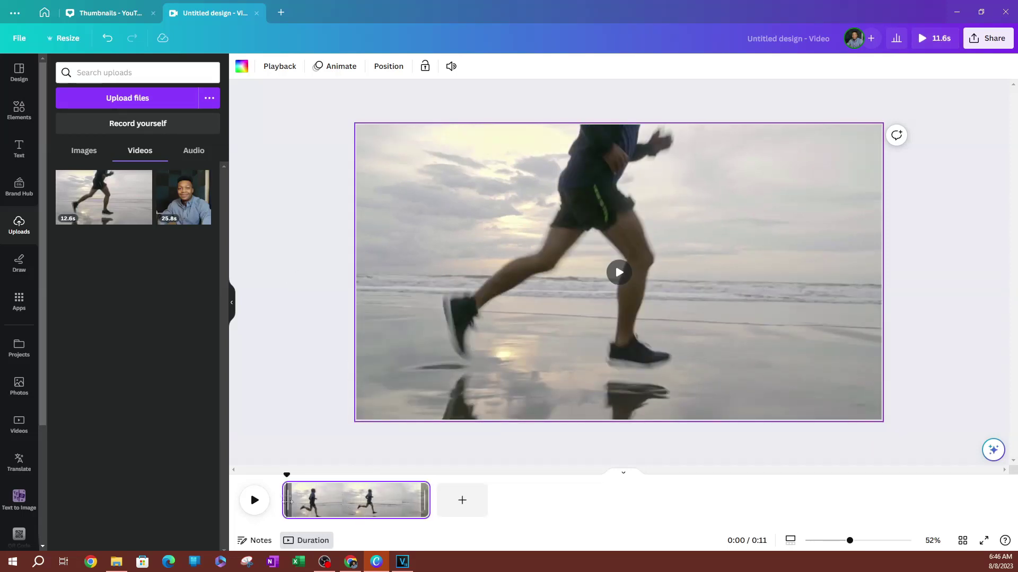
- Play back the trimmed video, then split the clip at the 4-second mark
key("space")
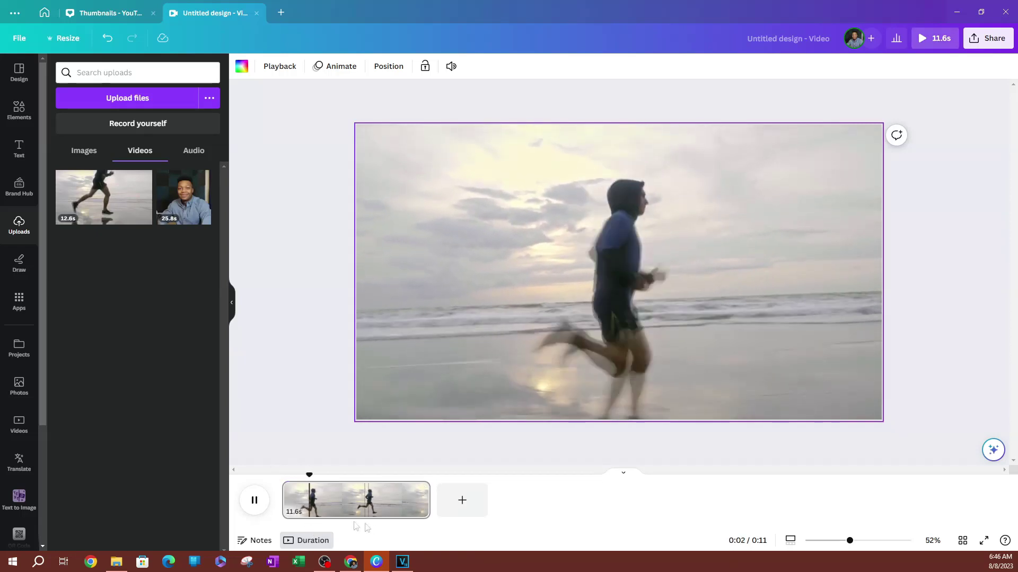
key("space")
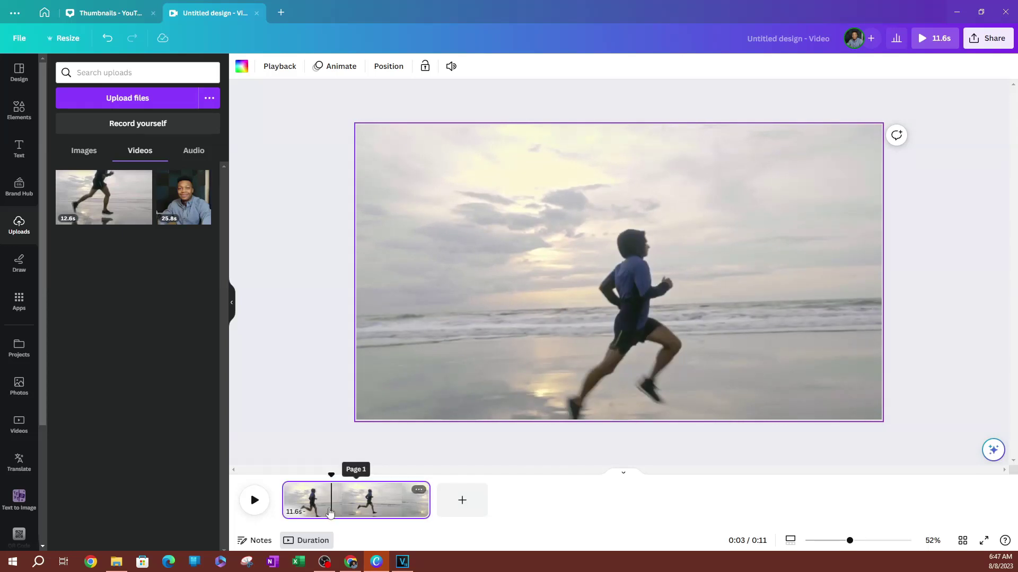
left_click(331, 508)
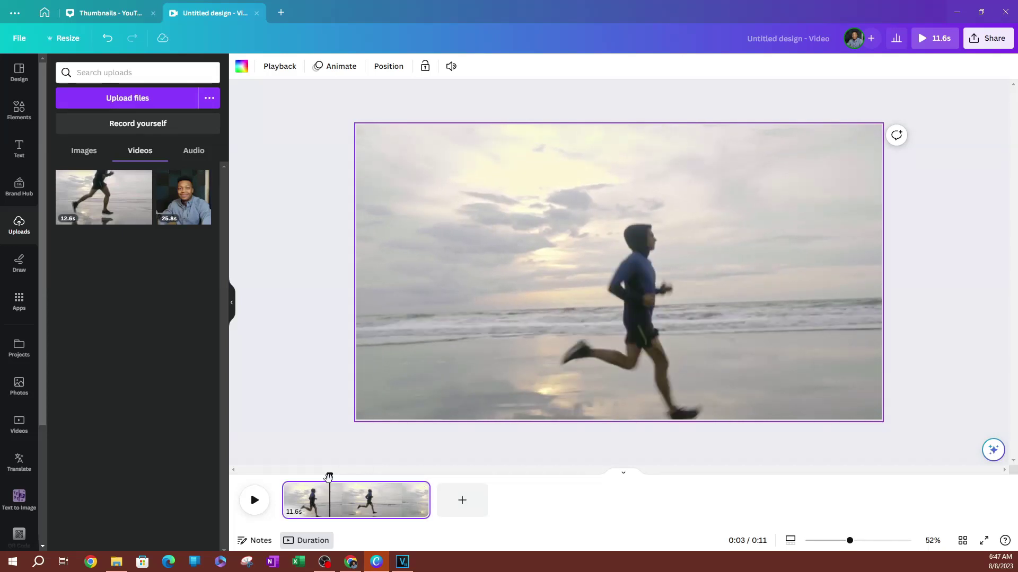
left_click_drag(328, 477, 339, 478)
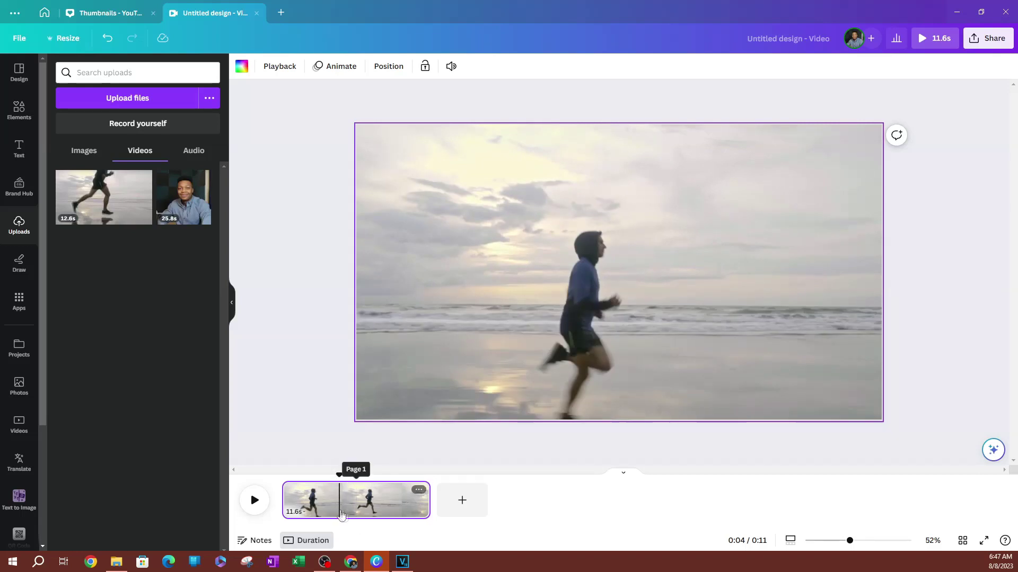
right_click(342, 511)
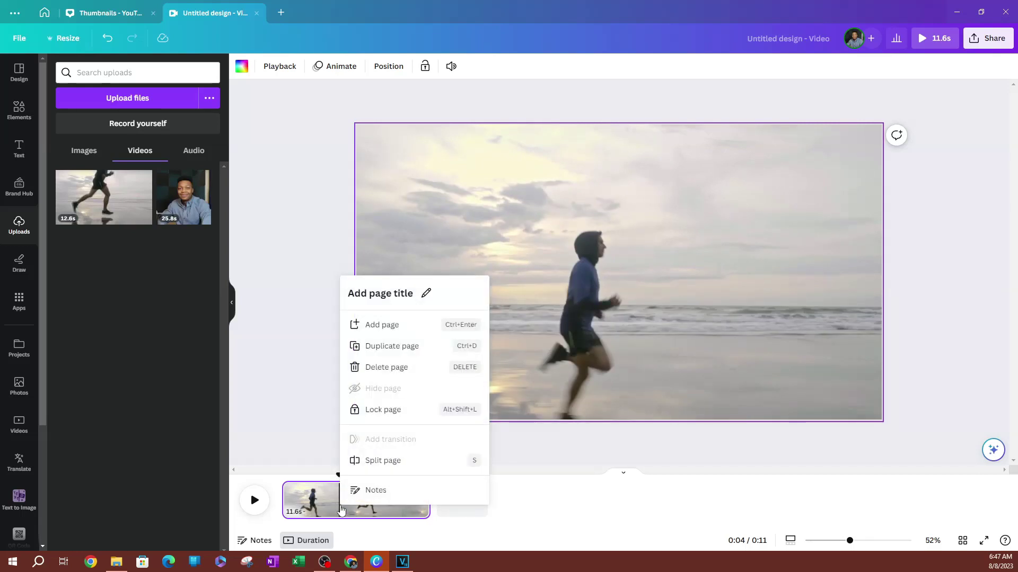
left_click(382, 460)
- Split again at 5 seconds, delete the 1.2-second page, then undo back to one clip
left_click_drag(348, 477, 363, 477)
right_click(373, 506)
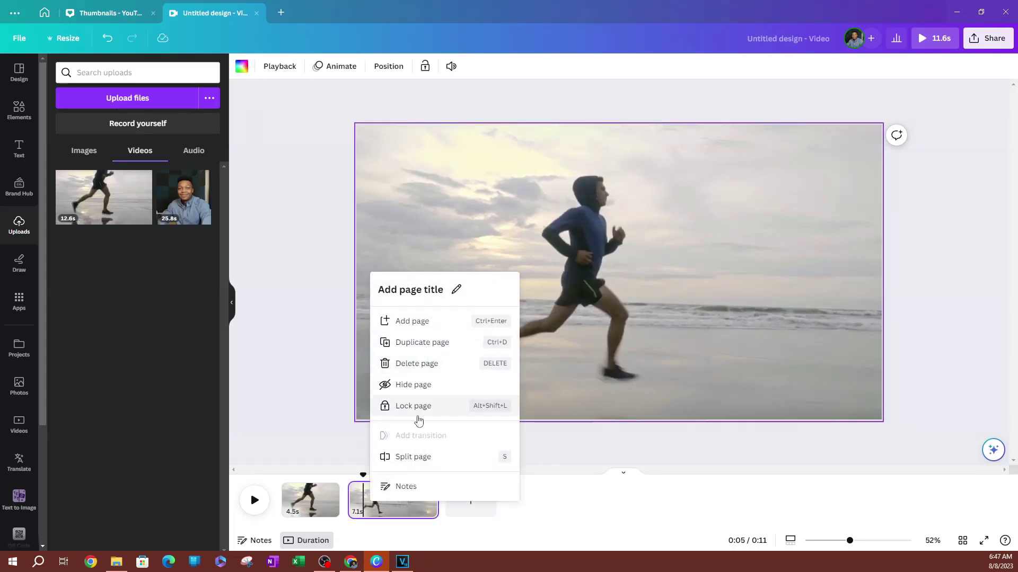
left_click(414, 456)
left_click(370, 503)
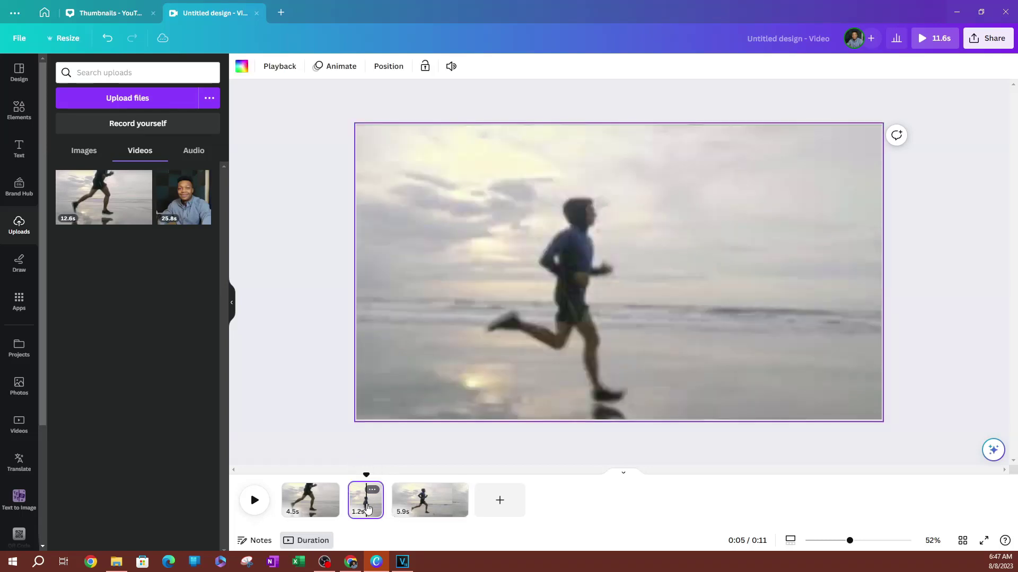
right_click(371, 501)
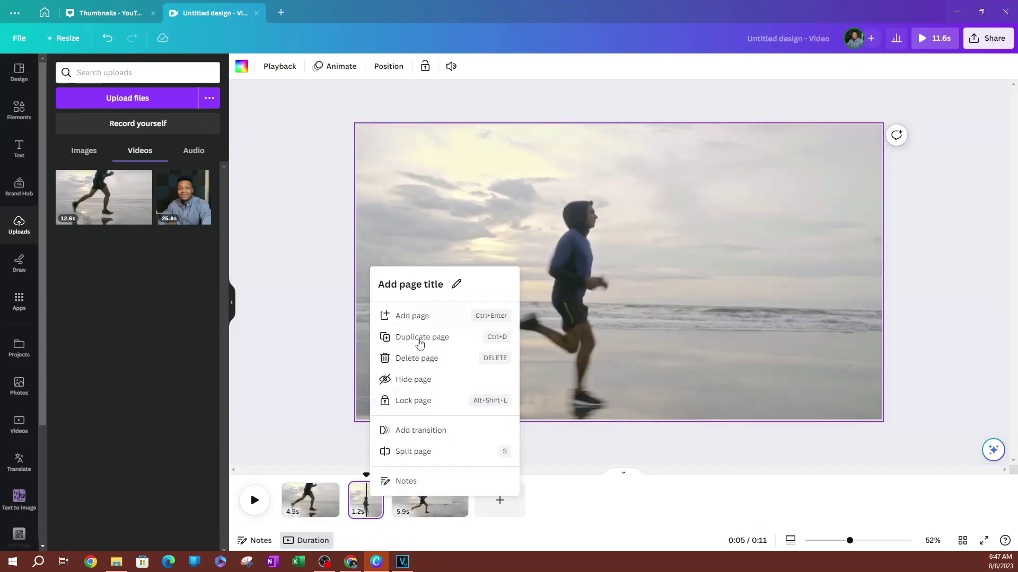
left_click(415, 359)
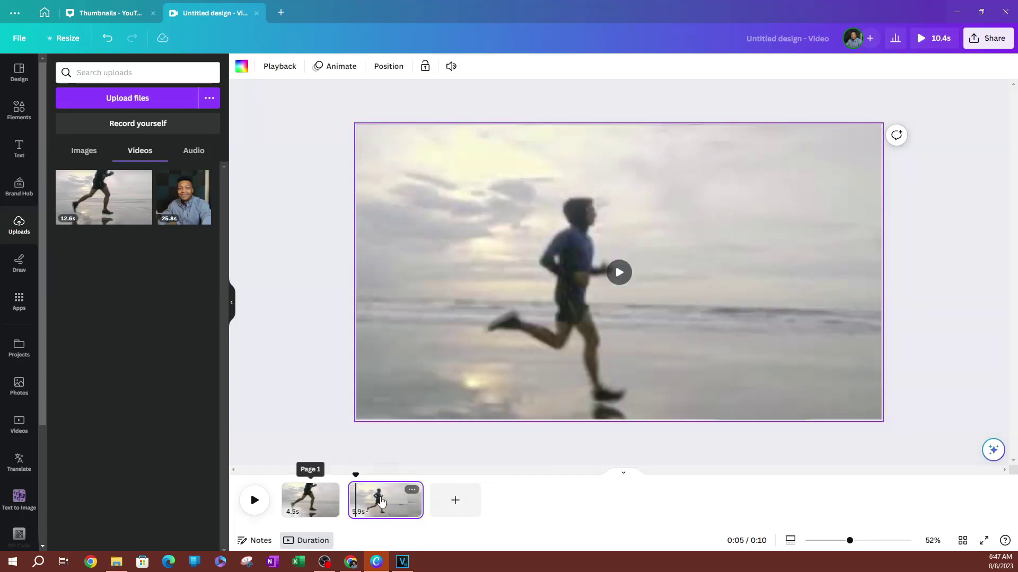
mouse_move(345, 502)
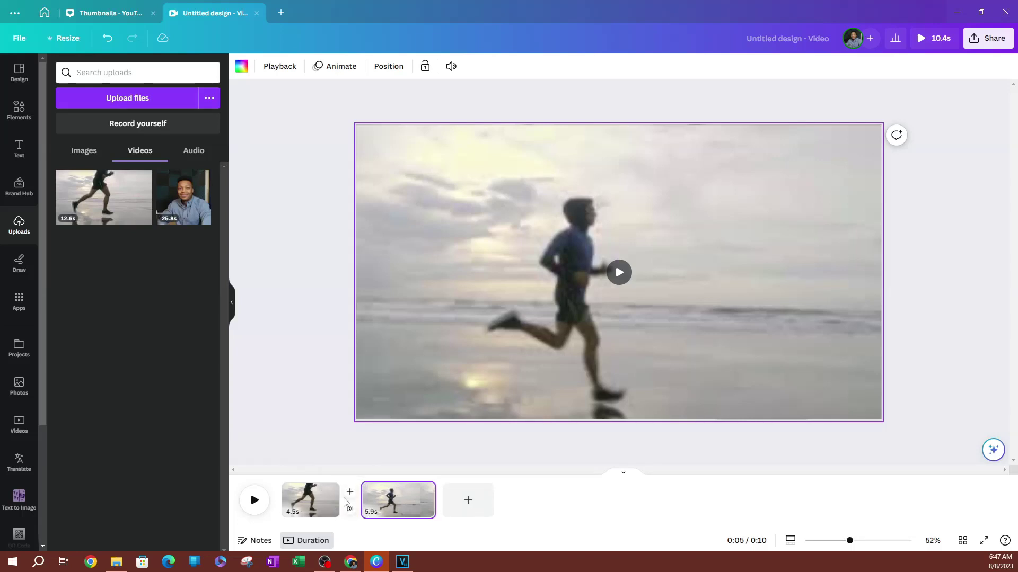
key("ctrl+z")
key("ctrl+z")
key("ctrl+z")
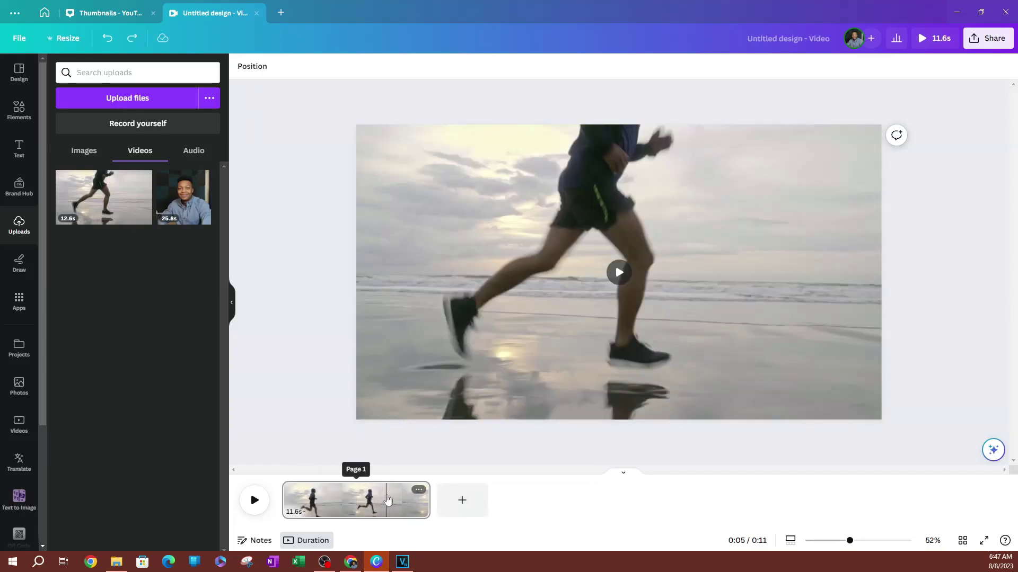
- Trim the clip's end and start so the single beach-running page lasts 10.8 seconds
left_click(422, 511)
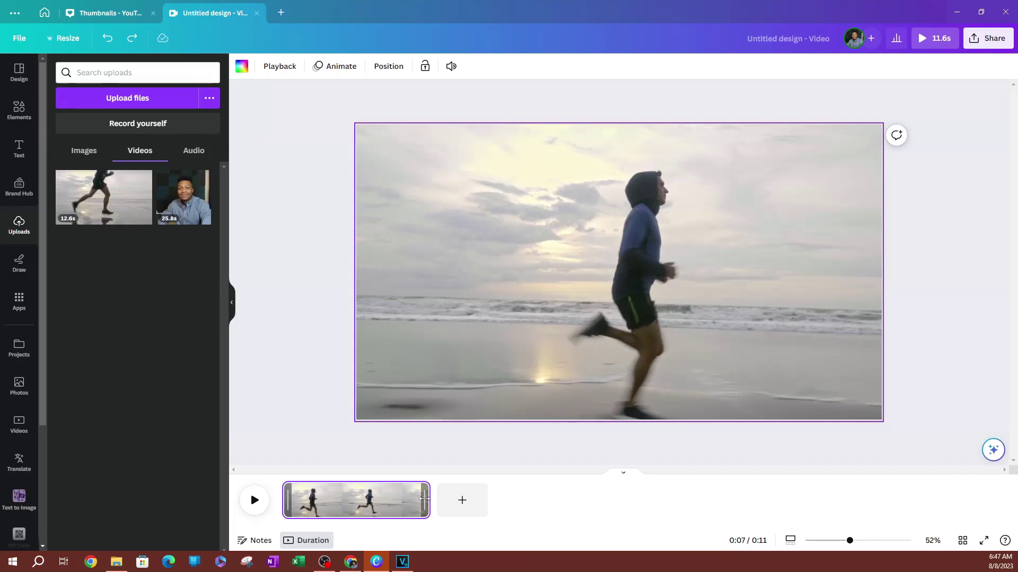
left_click_drag(424, 500, 433, 501)
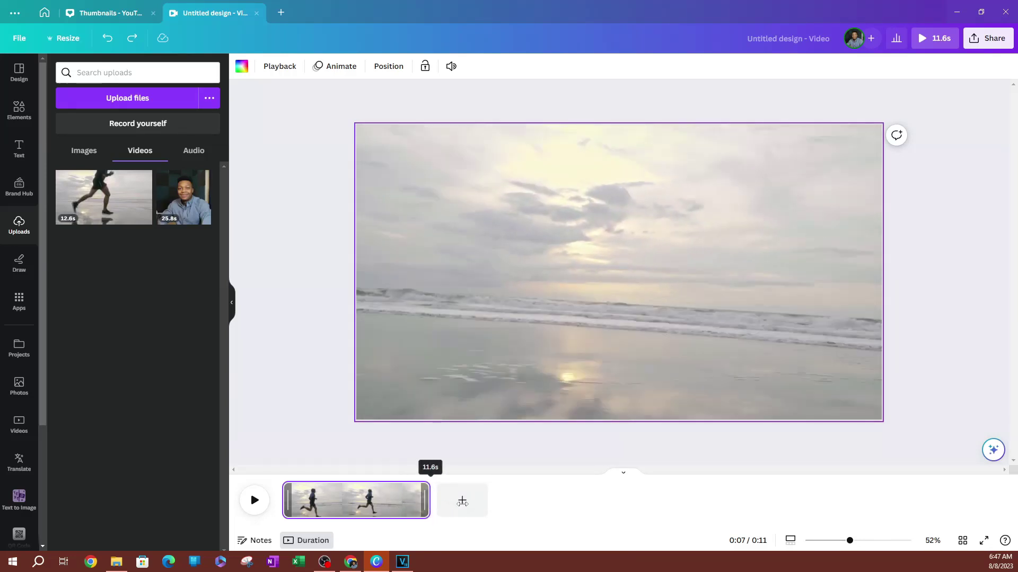
left_click_drag(427, 502, 423, 502)
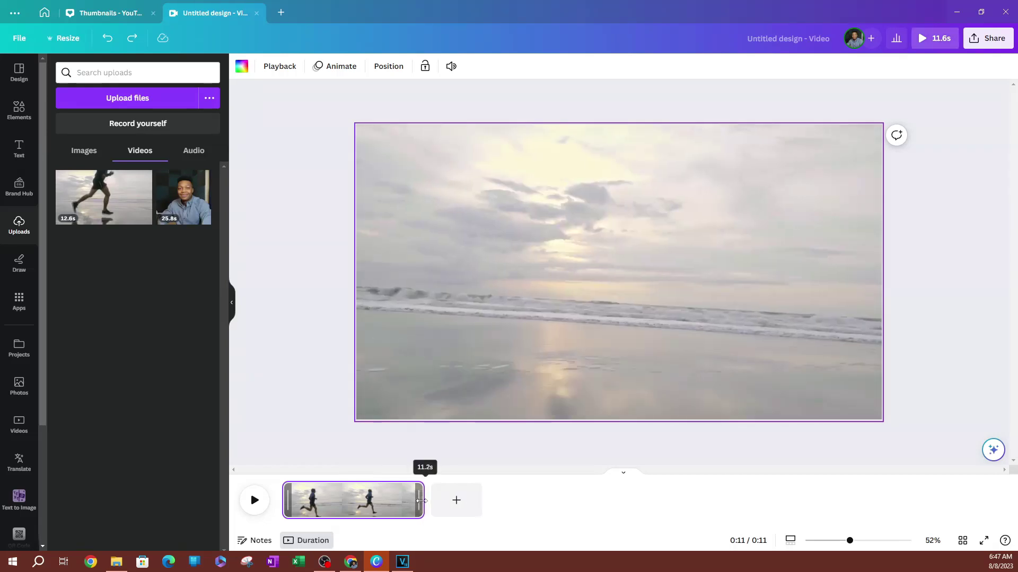
left_click_drag(288, 502, 290, 509)
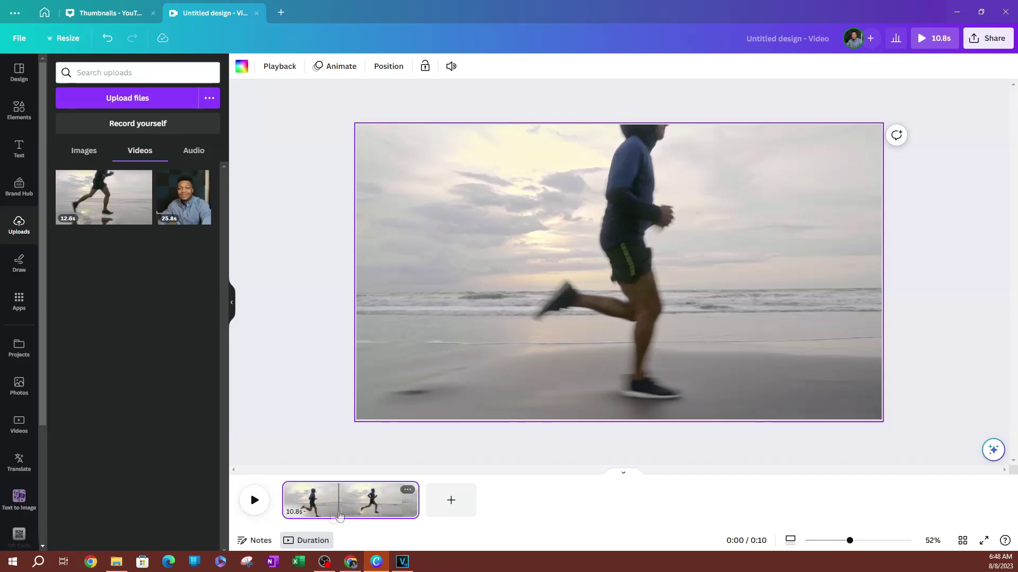
right_click(396, 502)
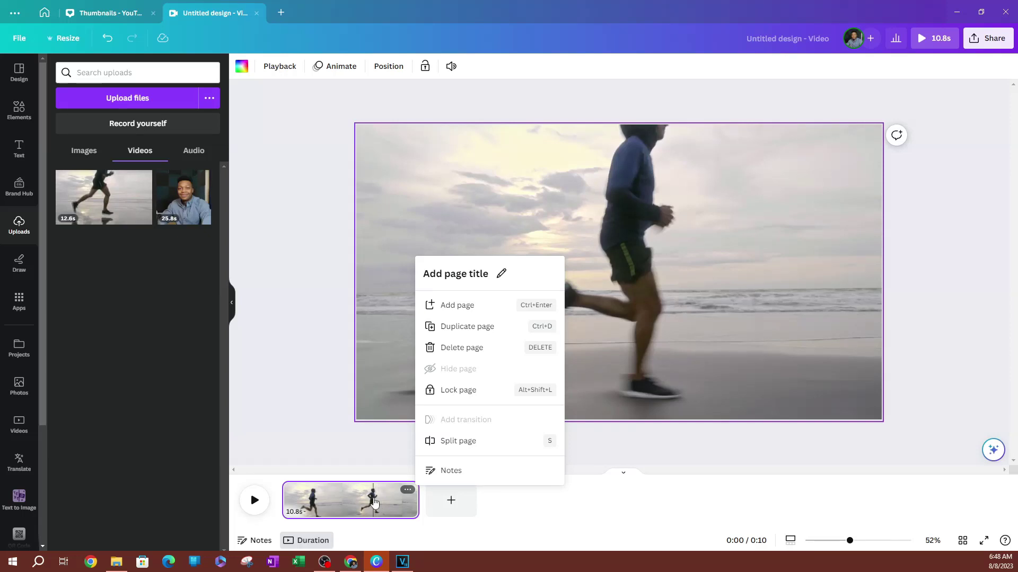
left_click(388, 502)
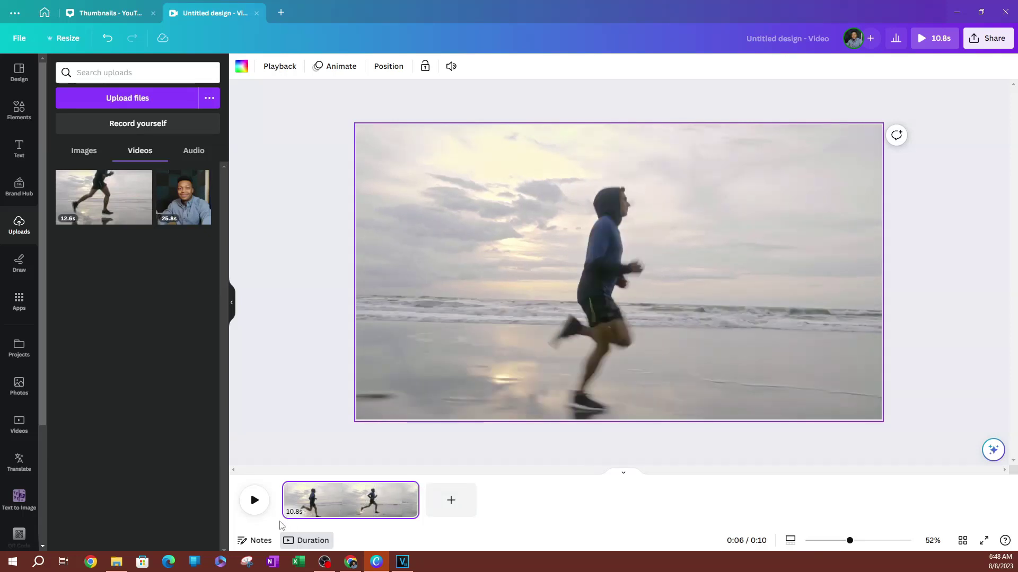